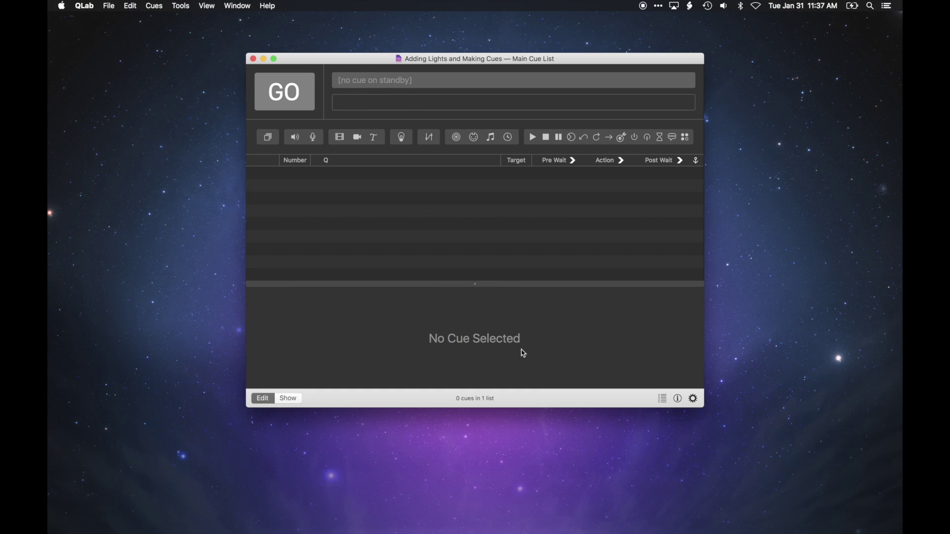
# - Open the Window menu while the Main Cue List still has 0 cues
pyautogui.click(237, 6)
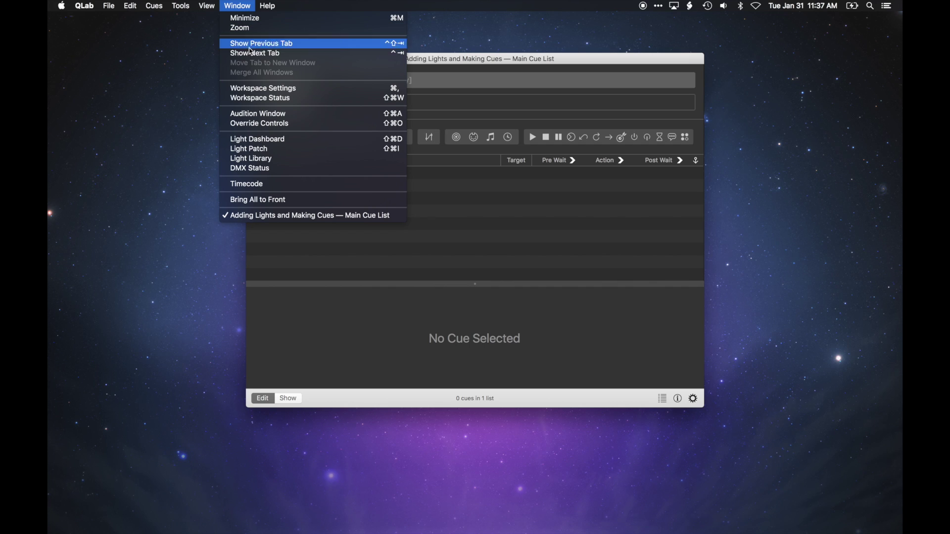
# - In Workspace Settings > Light, add two new dimmer instruments at addresses 1 and 2
pyautogui.click(262, 91)
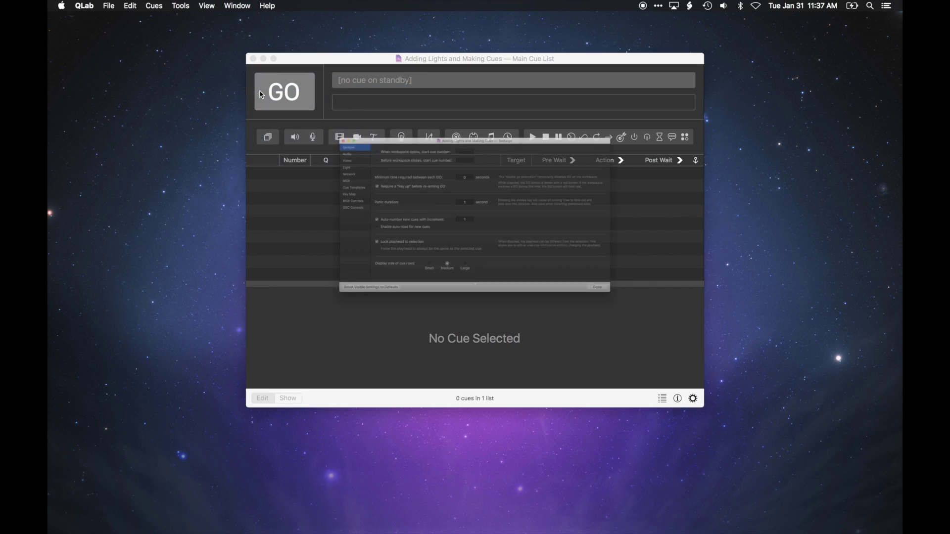
pyautogui.click(256, 127)
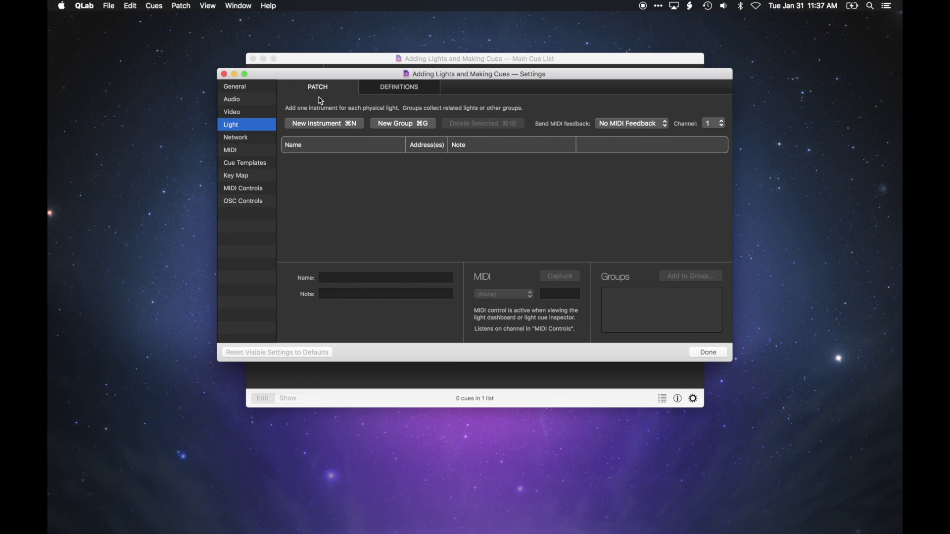
pyautogui.click(324, 125)
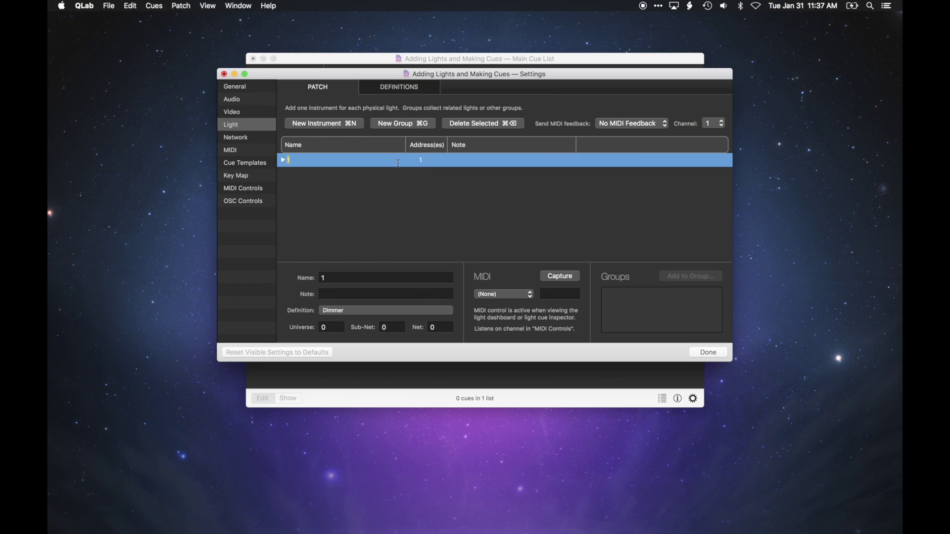
pyautogui.click(348, 124)
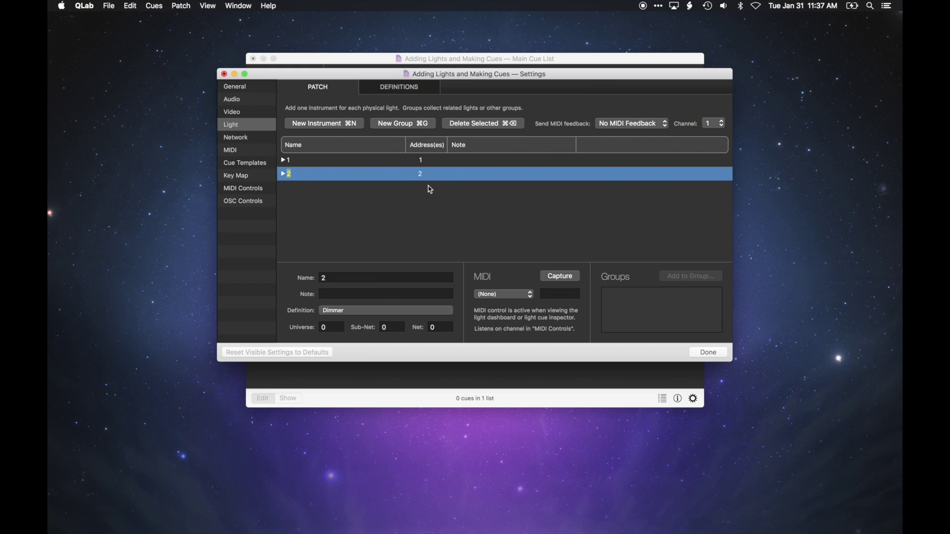
# - Expand instruments 2 and 1 to inspect their parameters, then collapse both again
pyautogui.click(284, 176)
pyautogui.click(284, 161)
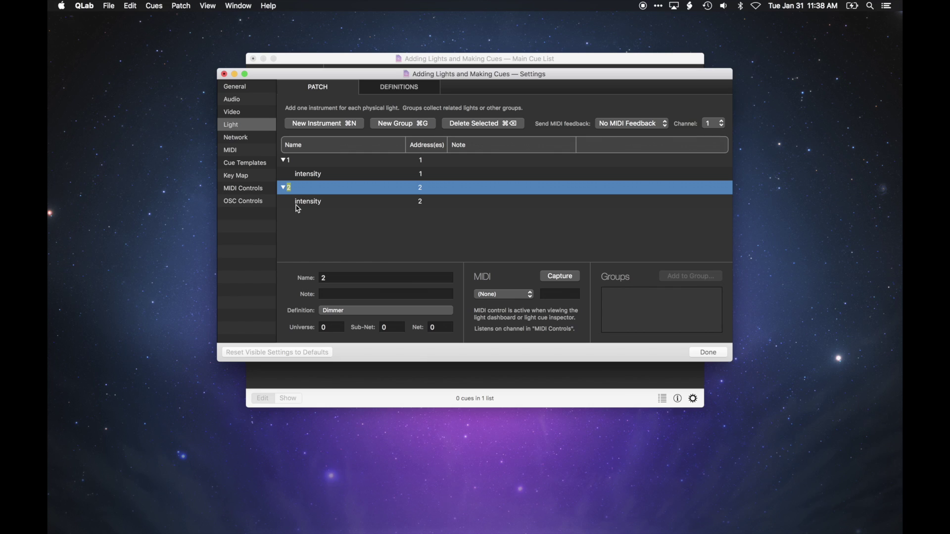
pyautogui.click(283, 189)
pyautogui.click(285, 162)
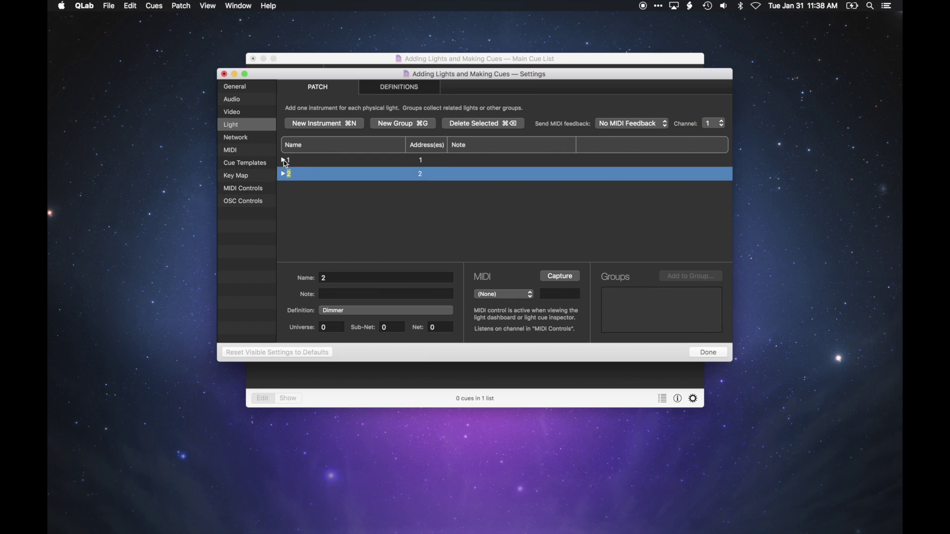
# - Name instrument 1 'Front Light' and instrument 2 'Window Special'
pyautogui.click(308, 193)
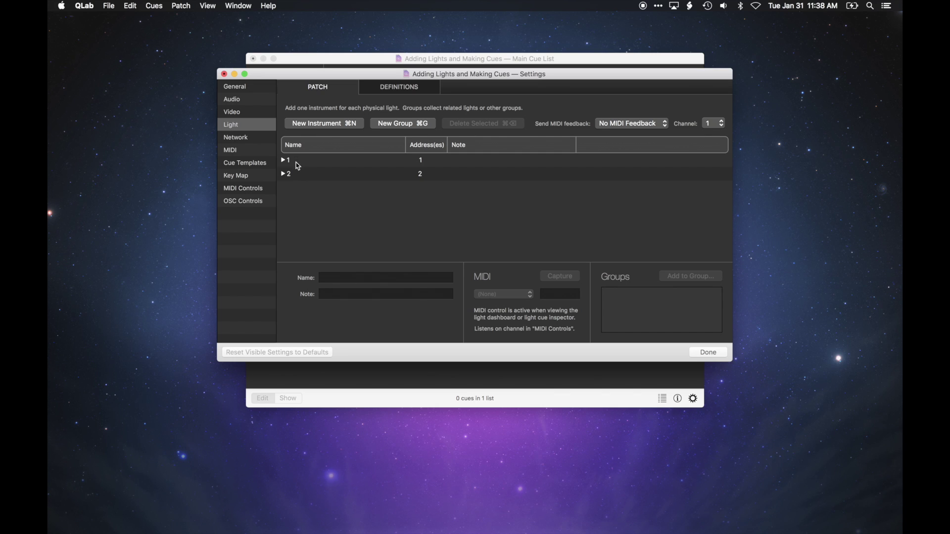
pyautogui.click(301, 165)
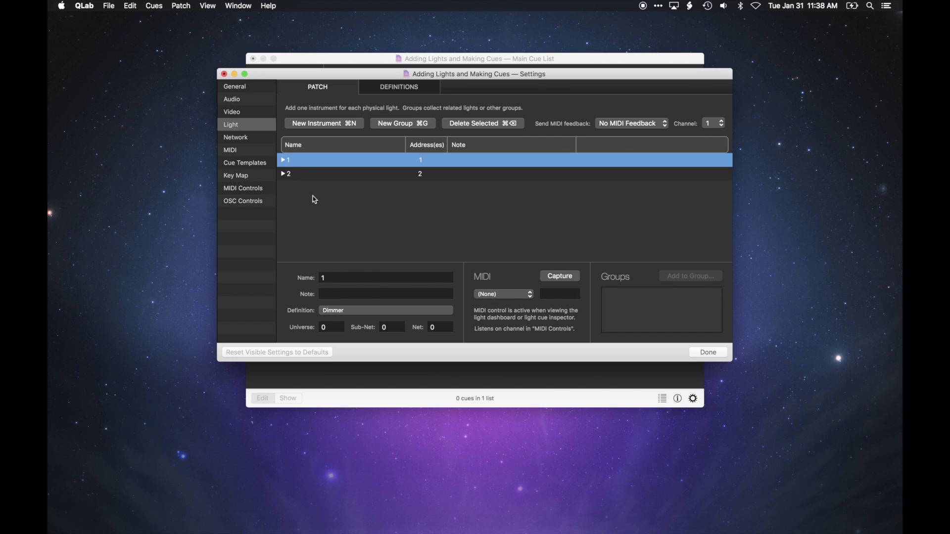
pyautogui.click(342, 278)
pyautogui.write('Front Light')
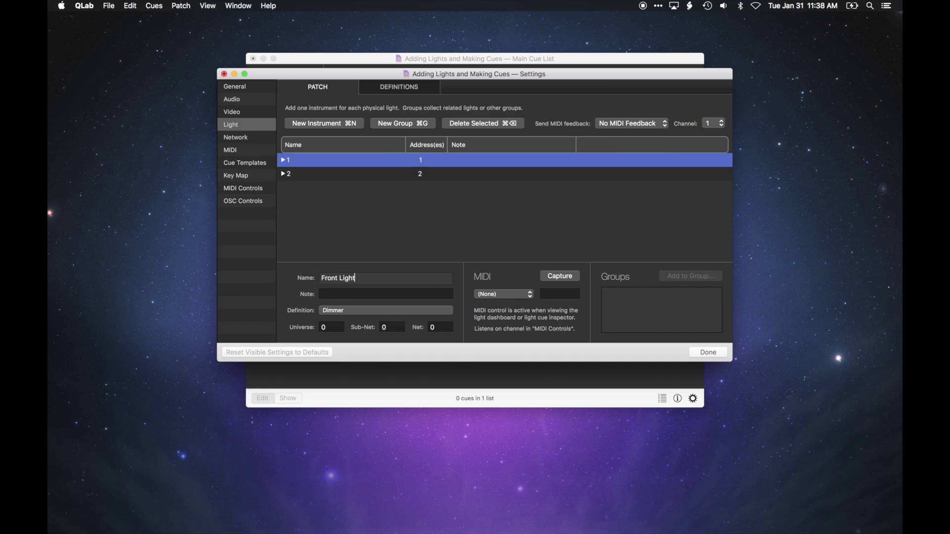
pyautogui.press('Return')
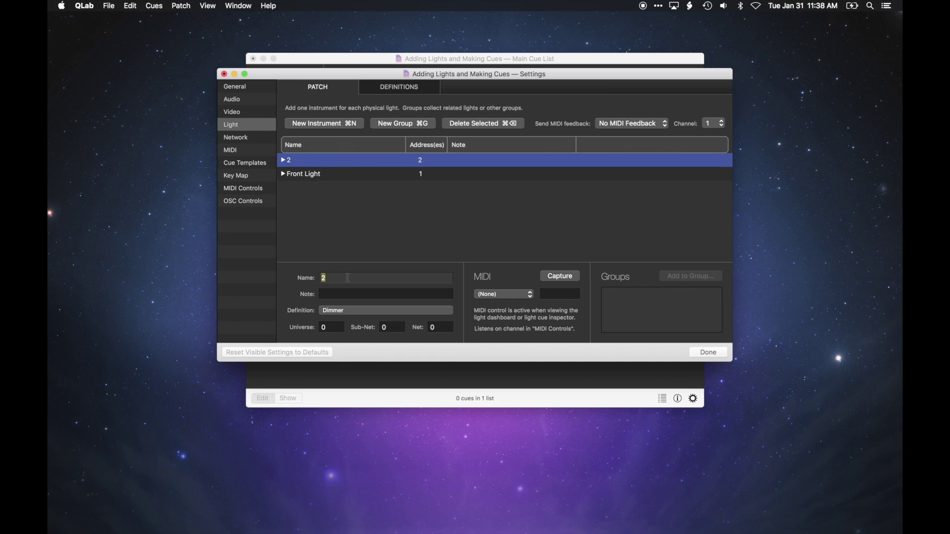
pyautogui.write('Window Special')
pyautogui.press('Return')
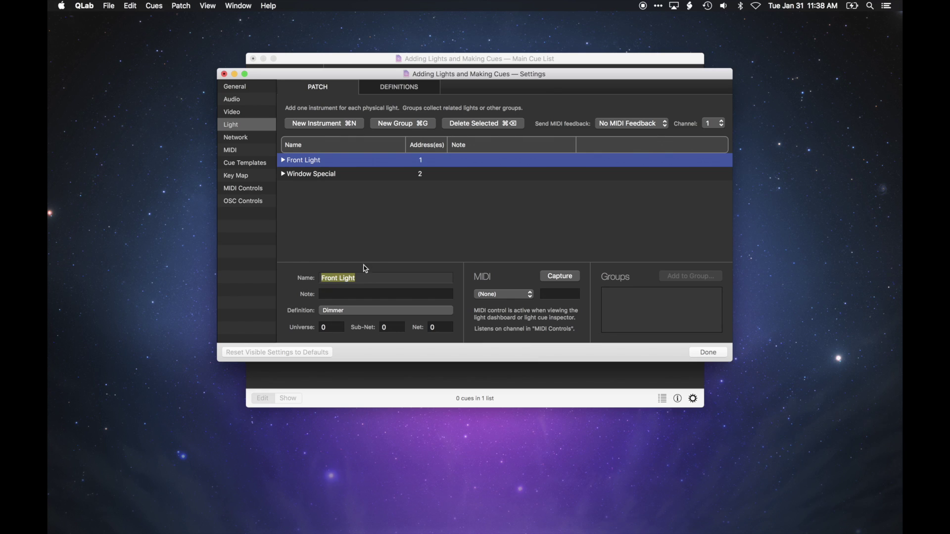
# - Change Front Light's DMX address to 10, then restore it to 1
pyautogui.doubleClick(428, 160)
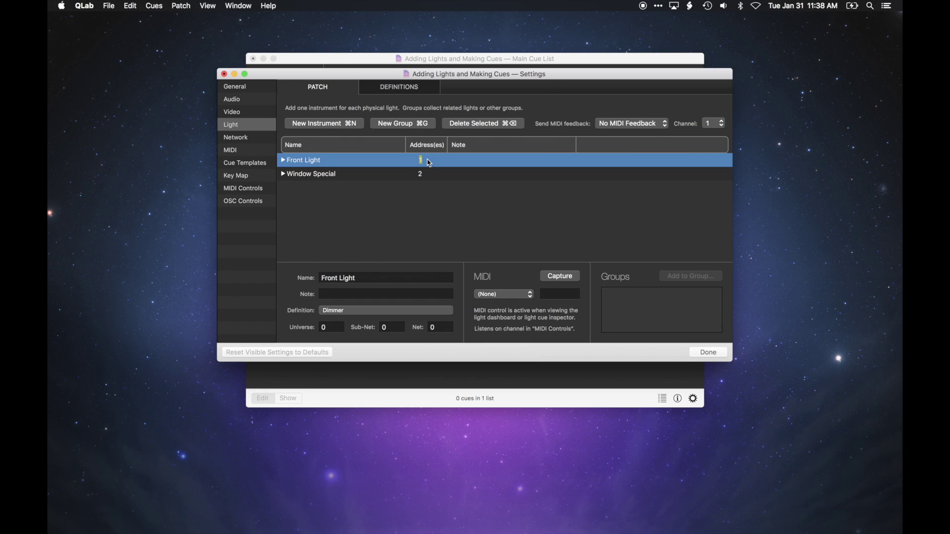
pyautogui.write('10')
pyautogui.press('Return')
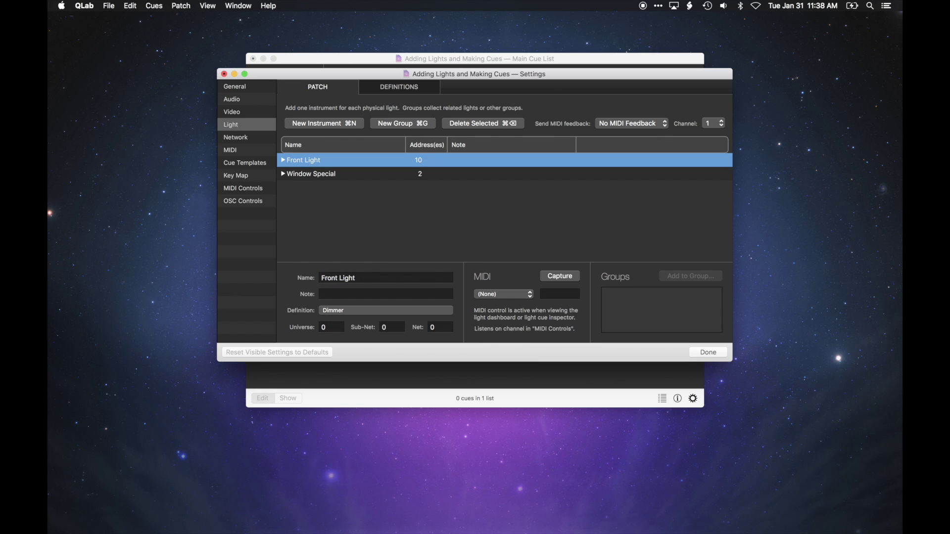
pyautogui.doubleClick(428, 160)
pyautogui.write('1')
pyautogui.press('Return')
# - Rename Front Light to 'Fancy Light' and give it the note 'it's very fancy'
pyautogui.click(373, 277)
pyautogui.press('super+a')
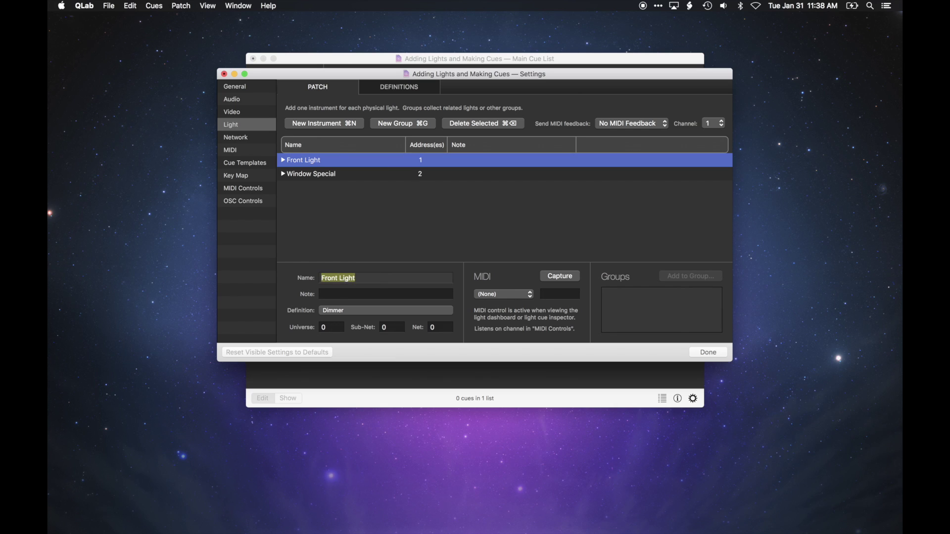
pyautogui.write('Fancy Light')
pyautogui.press('Tab')
pyautogui.write('i')
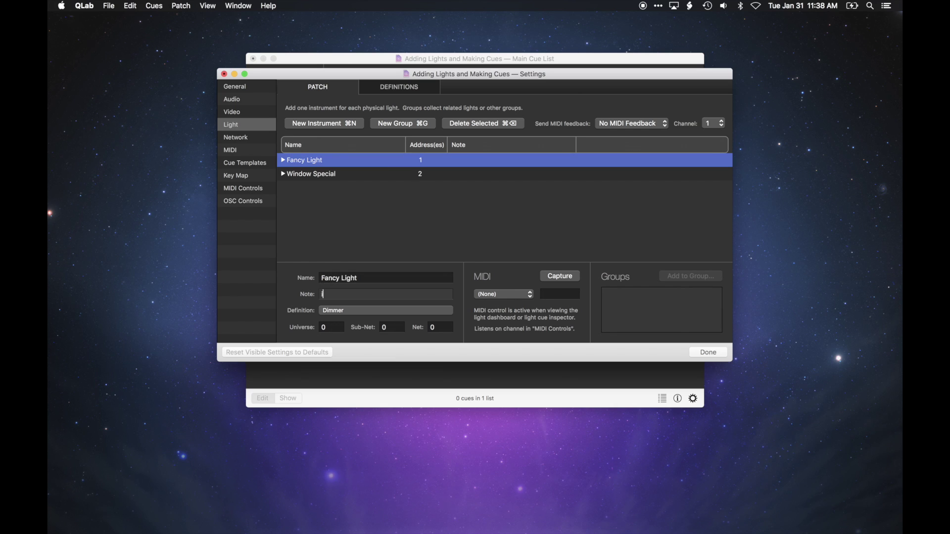
pyautogui.write("t's very fancy")
pyautogui.press('Return')
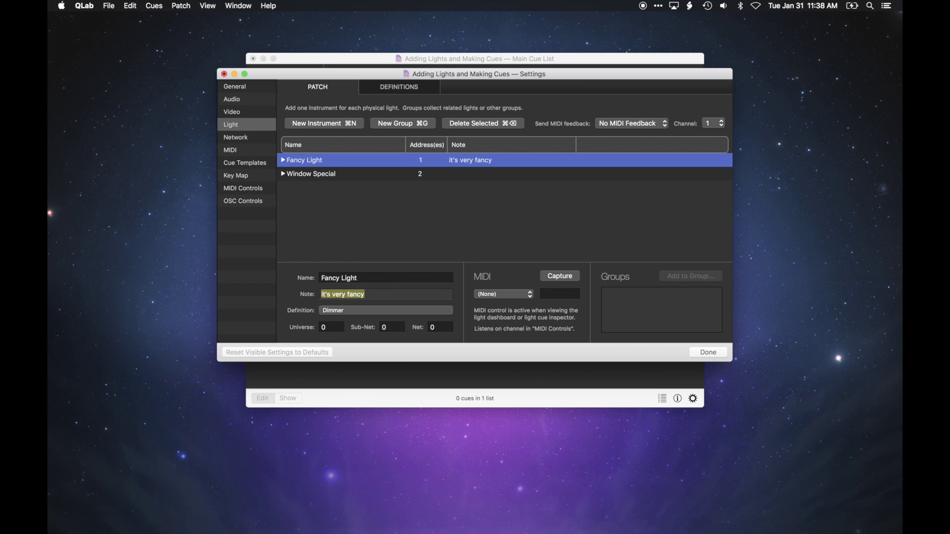
# - Filter definitions by 'rgb', set Fancy Light to RGB Fixture with Intensity, and expand its channels
pyautogui.click(366, 311)
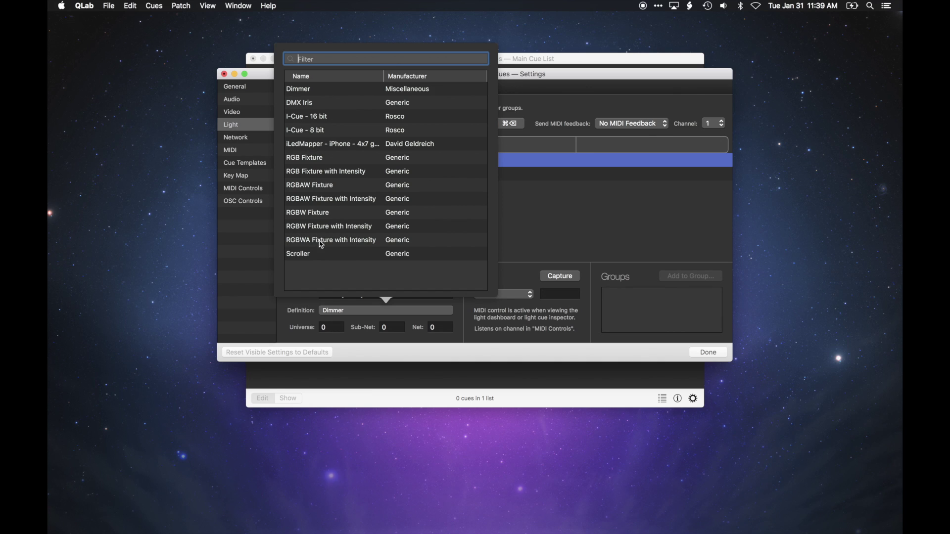
pyautogui.write('rgb')
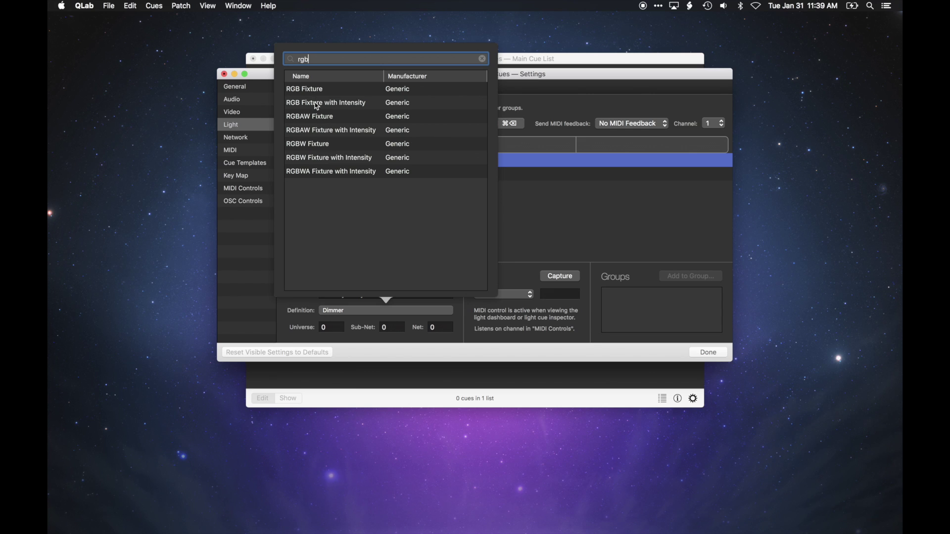
pyautogui.click(361, 108)
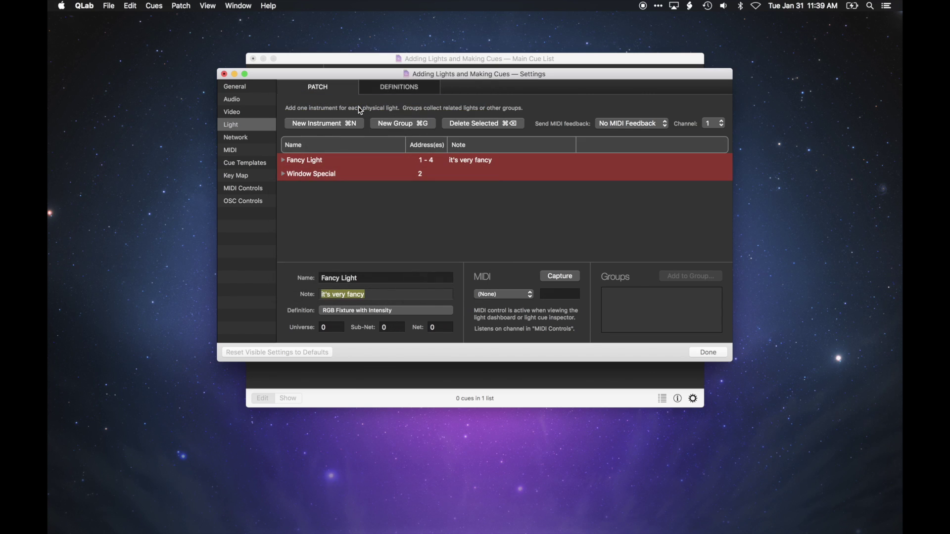
pyautogui.click(284, 161)
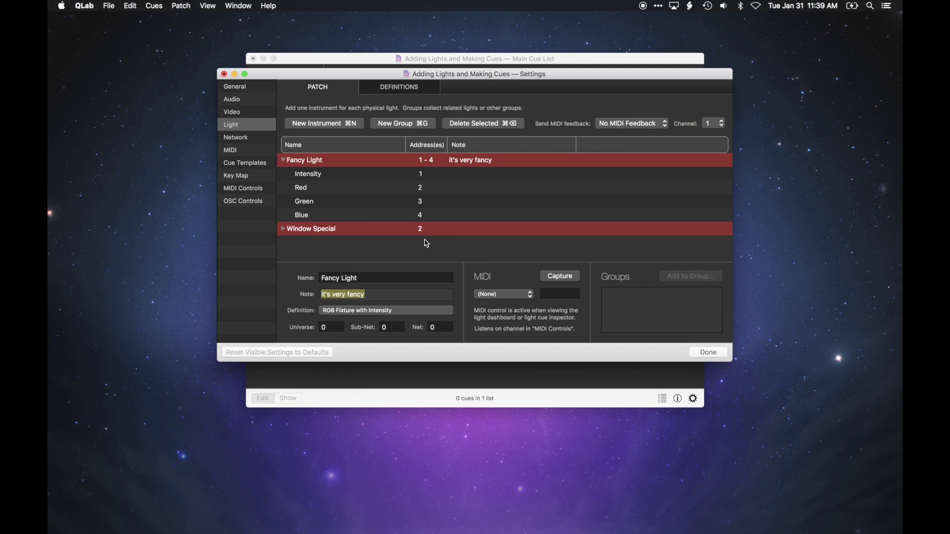
# - Change Window Special's DMX address to 10, clear of Fancy Light's addresses 1–4
pyautogui.doubleClick(421, 230)
pyautogui.write('10')
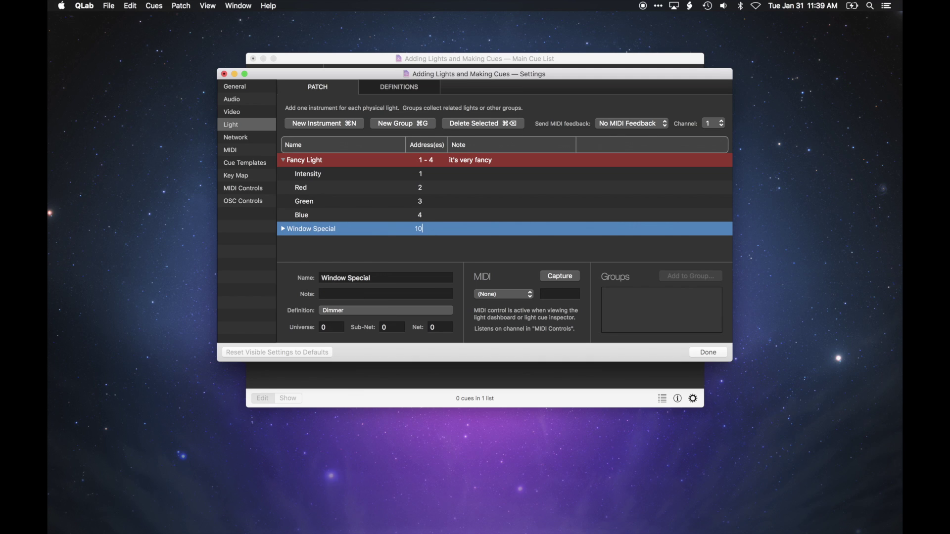
pyautogui.press('Return')
pyautogui.click(433, 250)
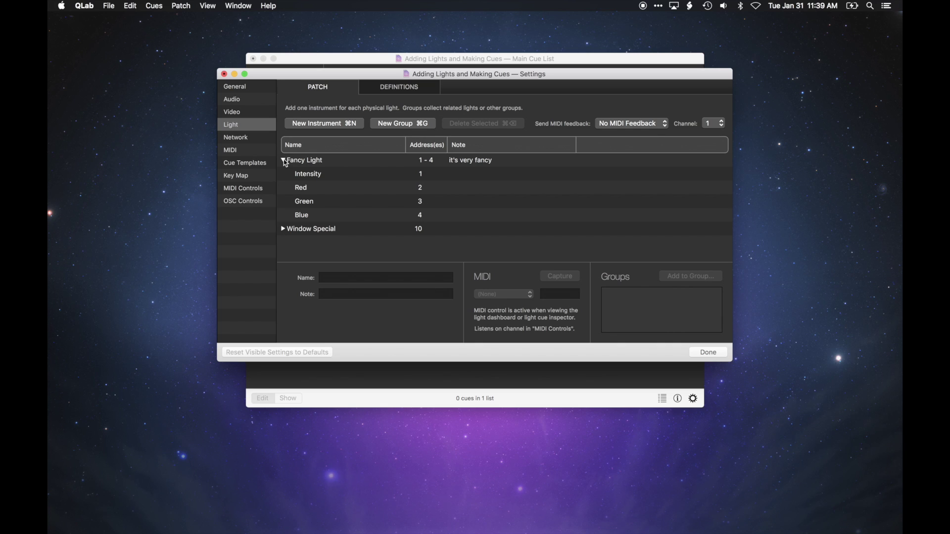
pyautogui.click(285, 161)
# - Review the RGB Fixture with Intensity definition, return to the patch list, and close settings
pyautogui.click(403, 93)
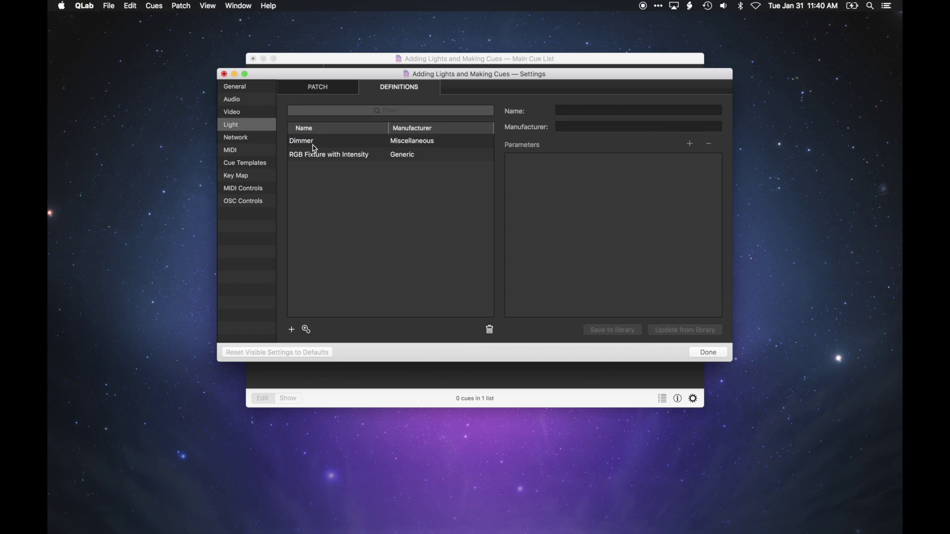
pyautogui.click(381, 158)
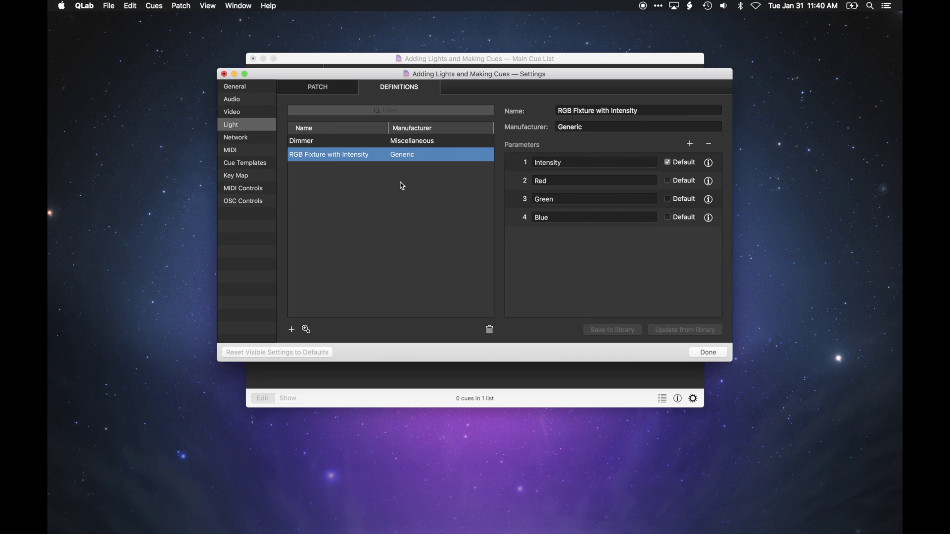
pyautogui.click(340, 89)
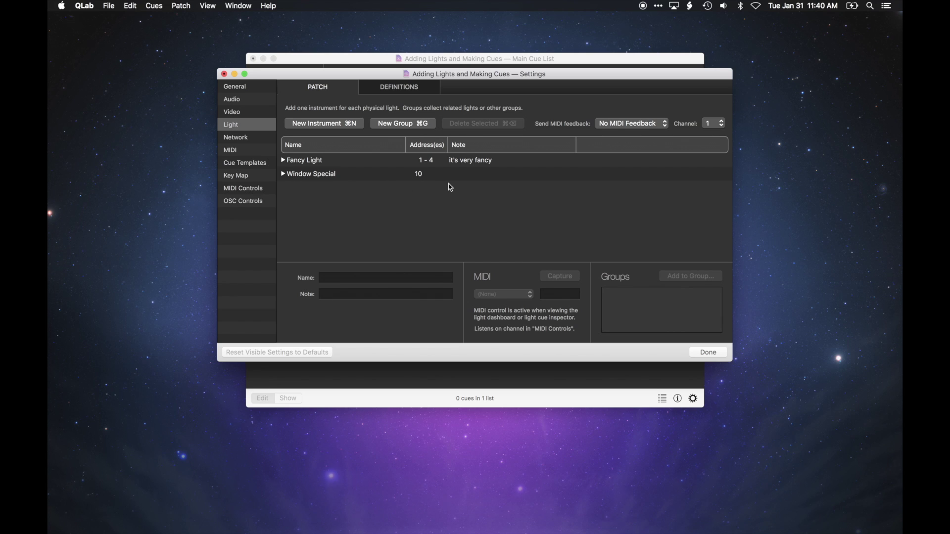
pyautogui.click(698, 354)
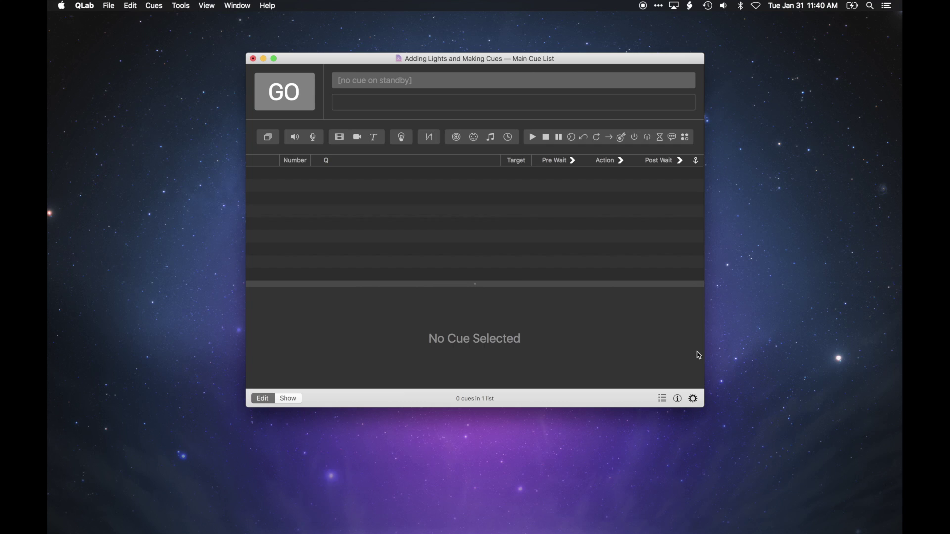
# - Open the Light Dashboard, widen the Instrument column, and expand Fancy Light's parameters
pyautogui.click(238, 6)
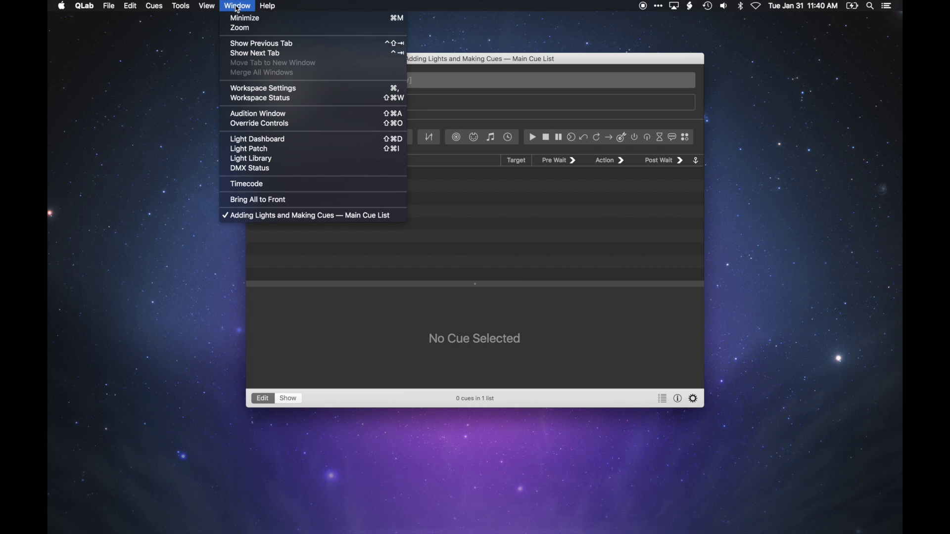
pyautogui.click(257, 140)
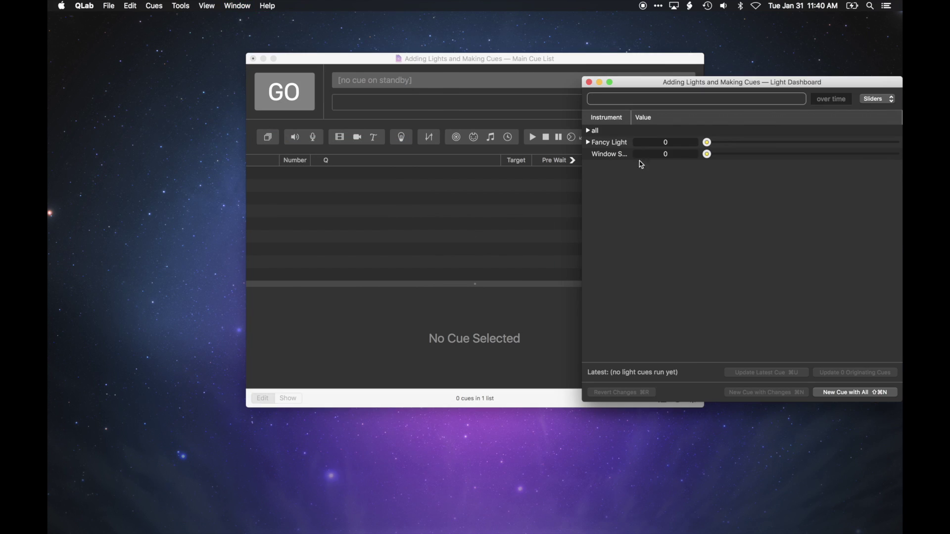
pyautogui.moveTo(632, 122); pyautogui.dragTo(650, 123)
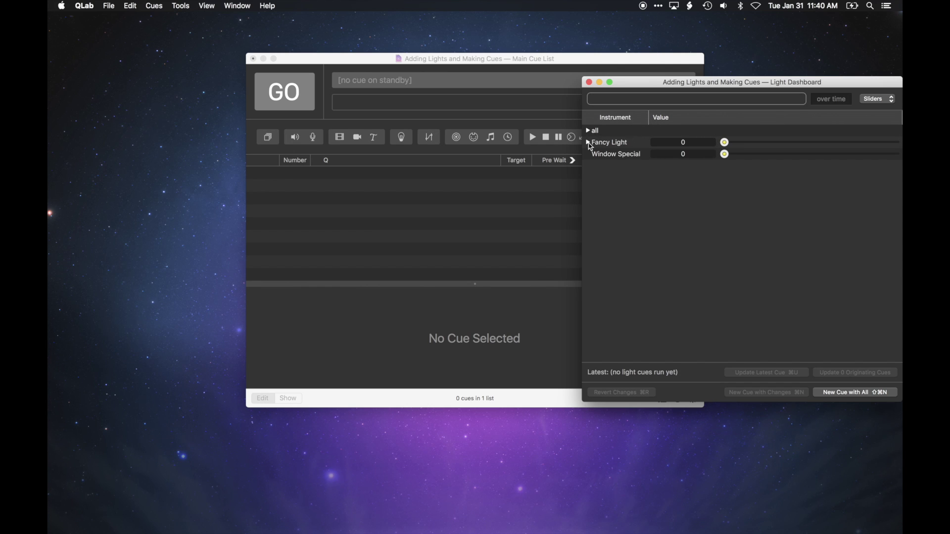
pyautogui.click(589, 142)
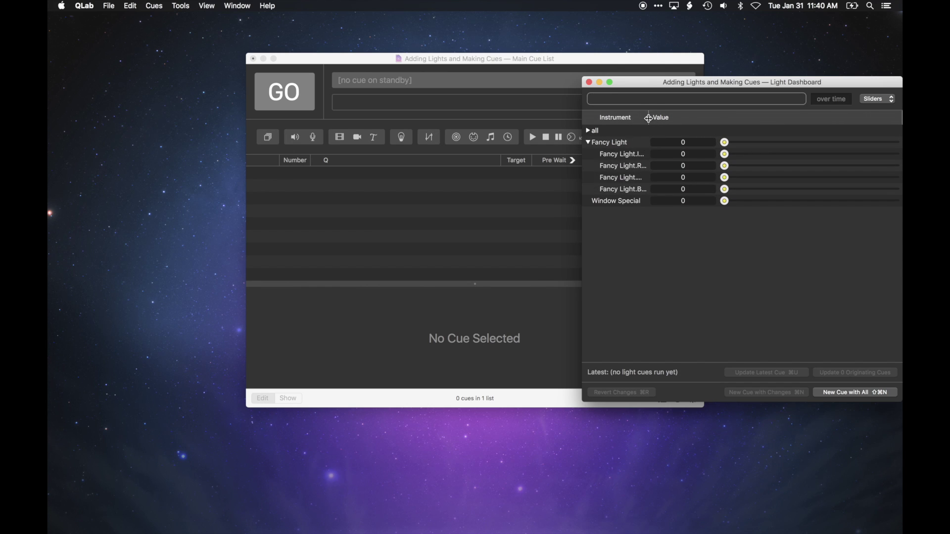
pyautogui.moveTo(649, 119); pyautogui.dragTo(670, 119)
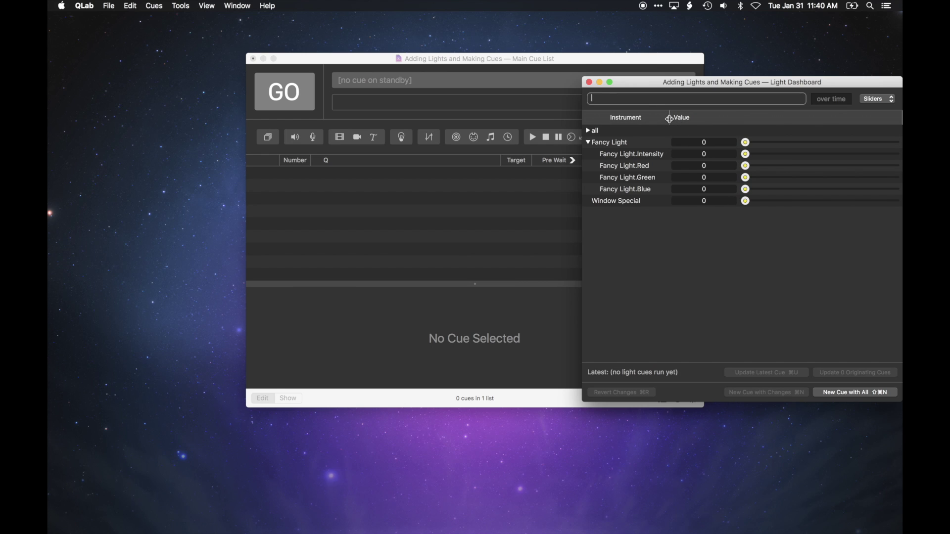
pyautogui.click(723, 201)
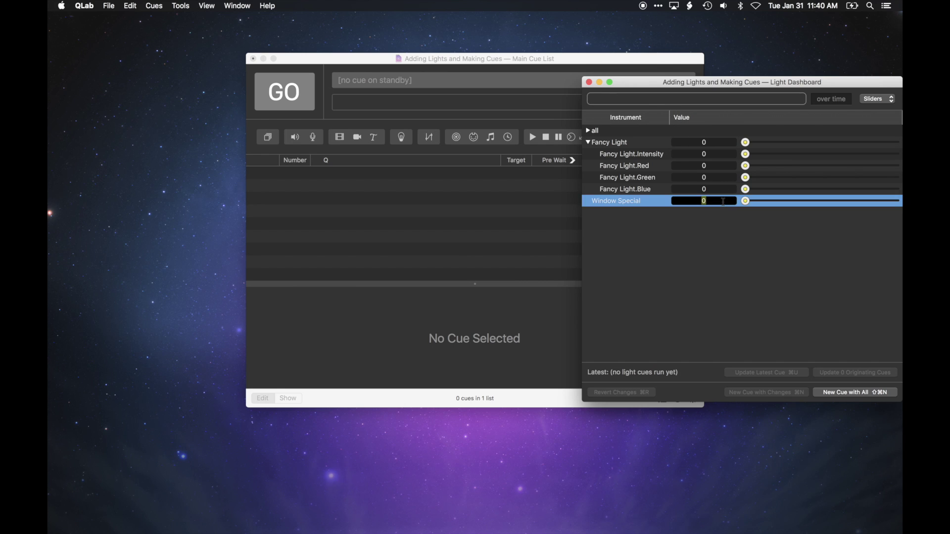
pyautogui.write('25')
pyautogui.press('Return')
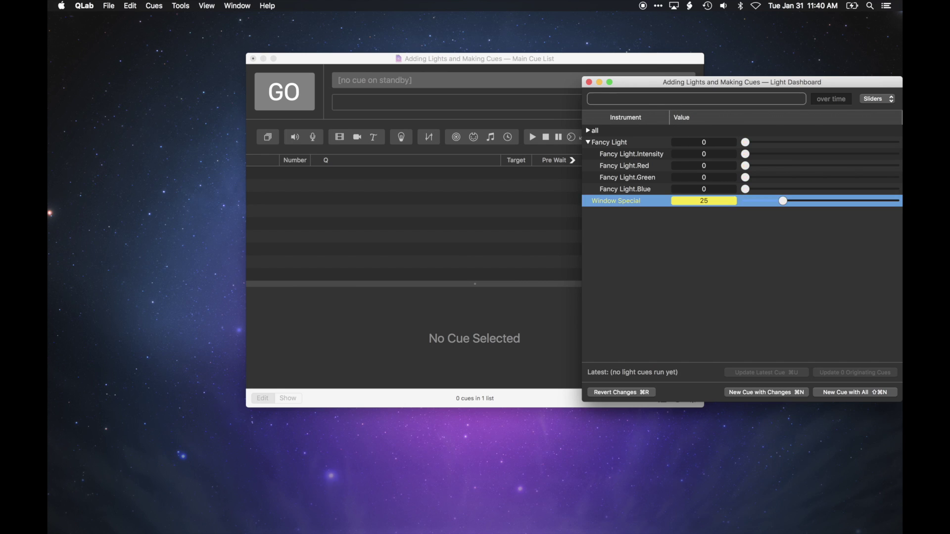
pyautogui.moveTo(783, 202); pyautogui.dragTo(817, 201)
pyautogui.click(725, 97)
pyautogui.write('Window Special')
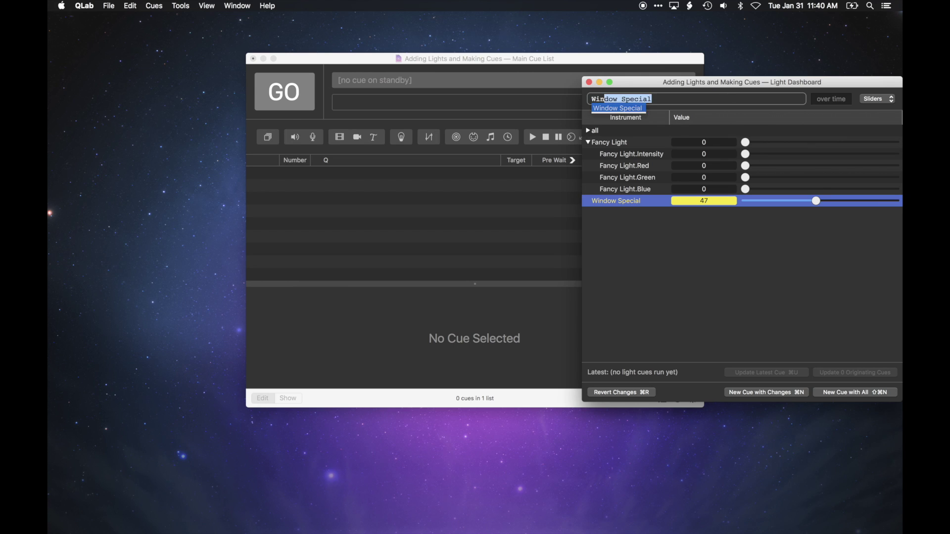
pyautogui.press('Right')
pyautogui.write('=100')
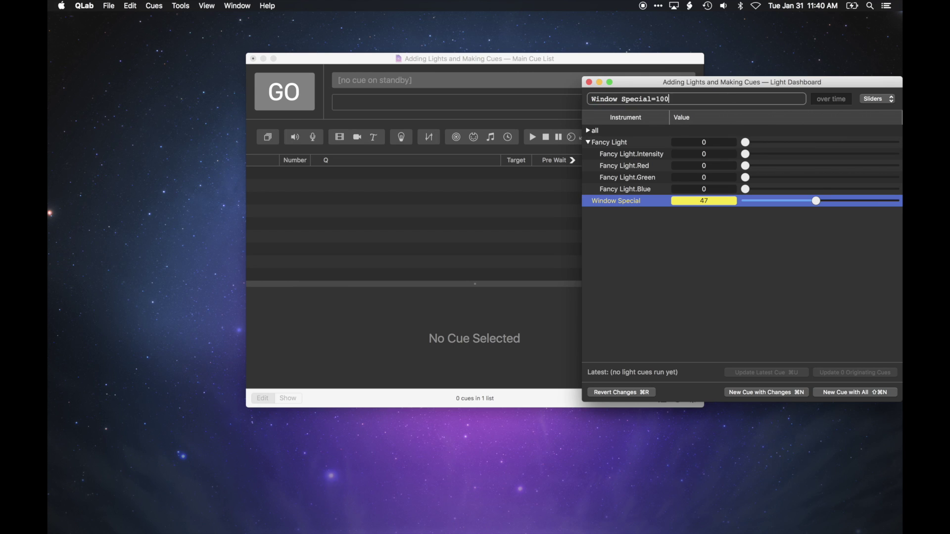
pyautogui.press('Return')
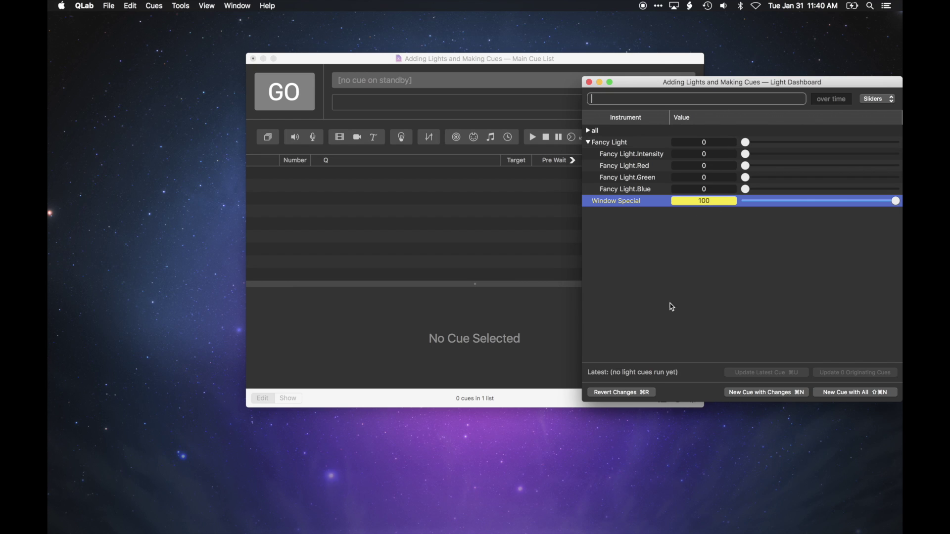
pyautogui.click(626, 395)
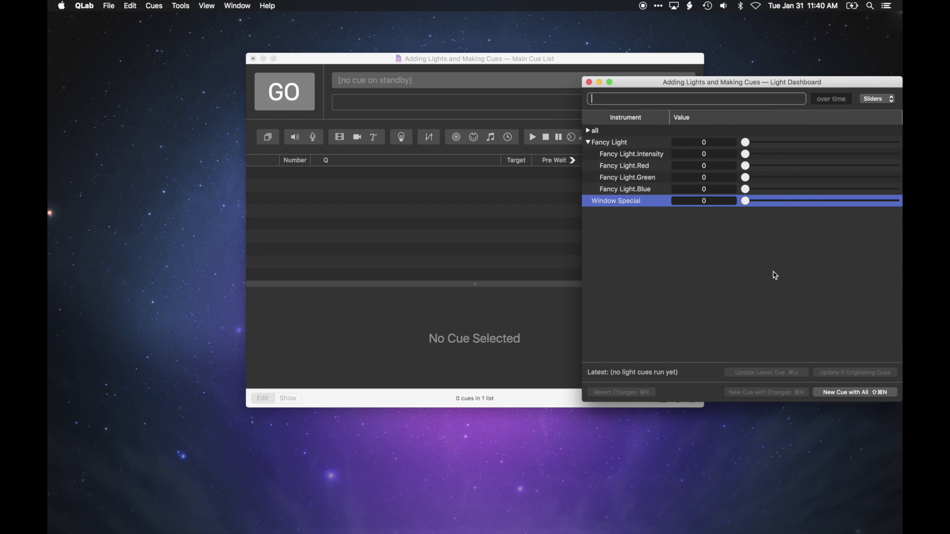
# - Set Fancy Light to intensity 12, red 29, green 49, and record changed-levels and all-levels cues
pyautogui.click(767, 155)
pyautogui.click(790, 167)
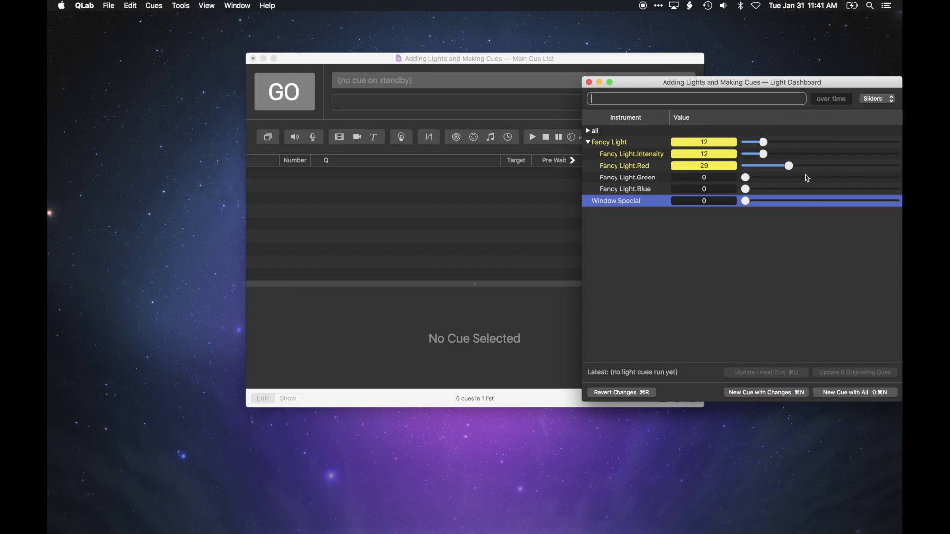
pyautogui.click(822, 178)
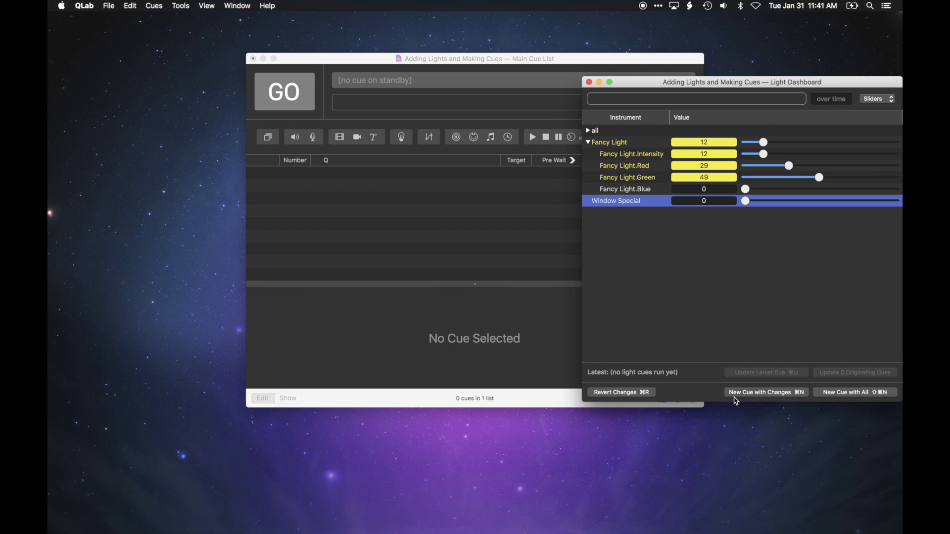
pyautogui.click(792, 393)
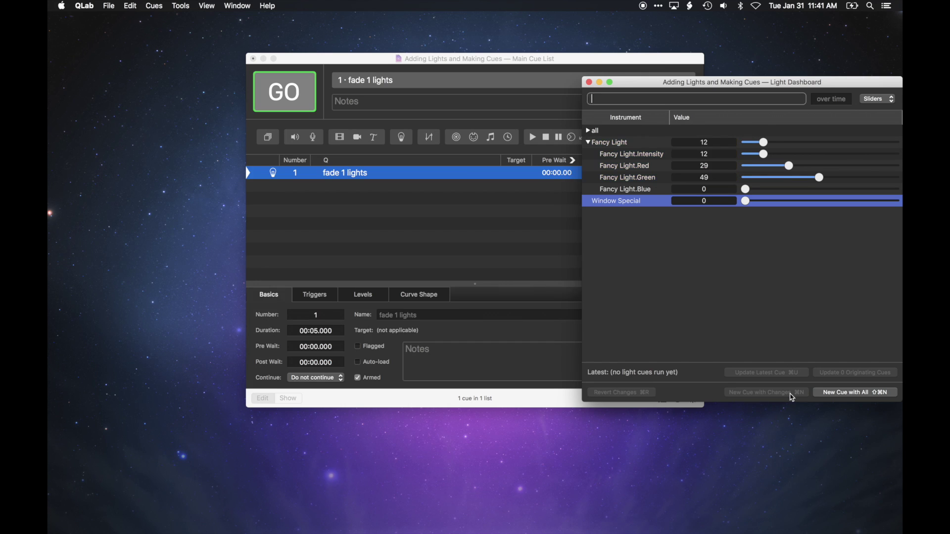
pyautogui.click(874, 396)
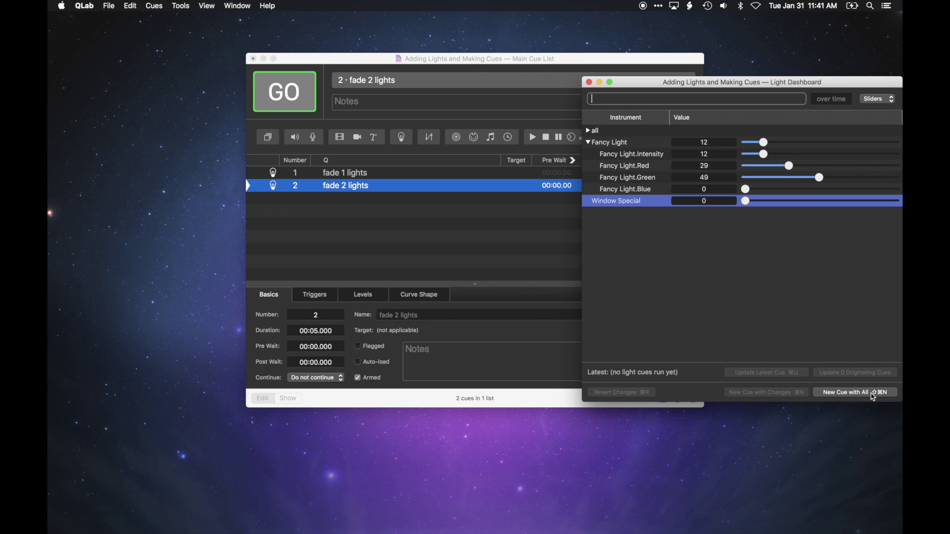
# - Select the fade 1 lights cue and show its Levels tab in a taller inspector
pyautogui.click(460, 175)
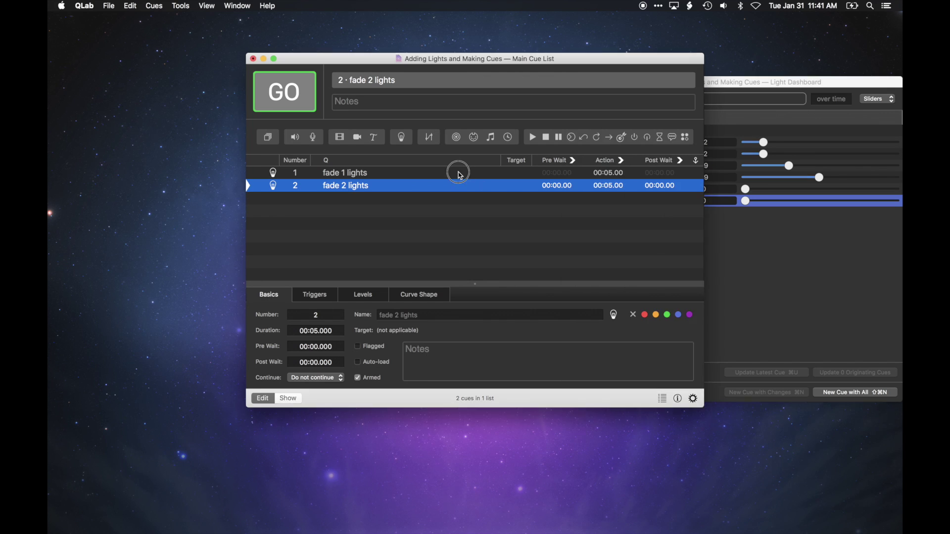
pyautogui.click(458, 175)
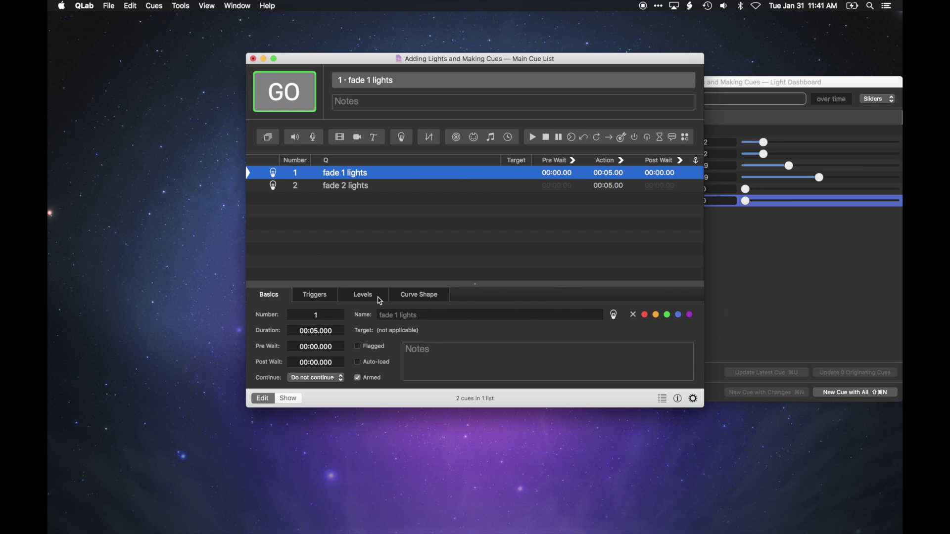
pyautogui.click(378, 297)
pyautogui.moveTo(377, 285); pyautogui.dragTo(378, 251)
# - Add 'Window Special=50' to cue 1, delete that level again, and insert a new light cue
pyautogui.click(375, 281)
pyautogui.write('Win')
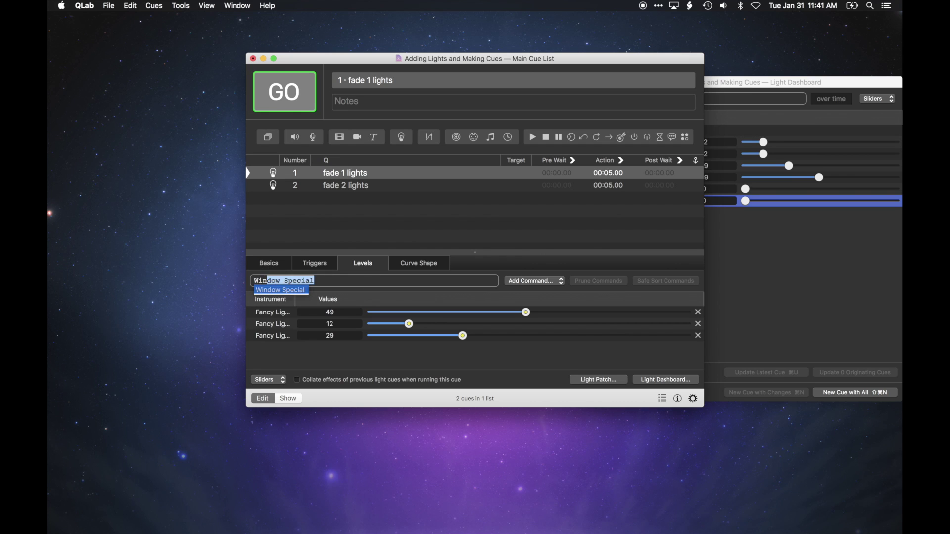
pyautogui.press('Return')
pyautogui.write('=50')
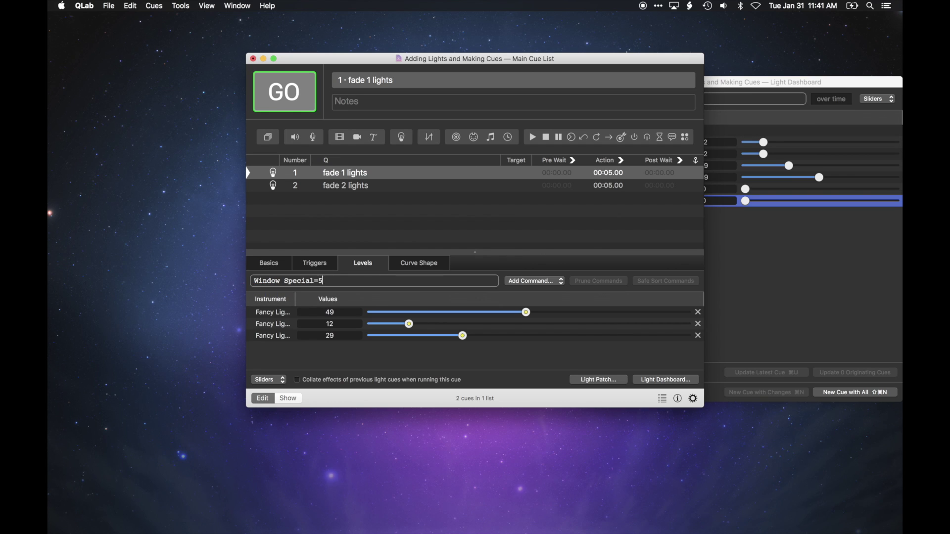
pyautogui.press('Return')
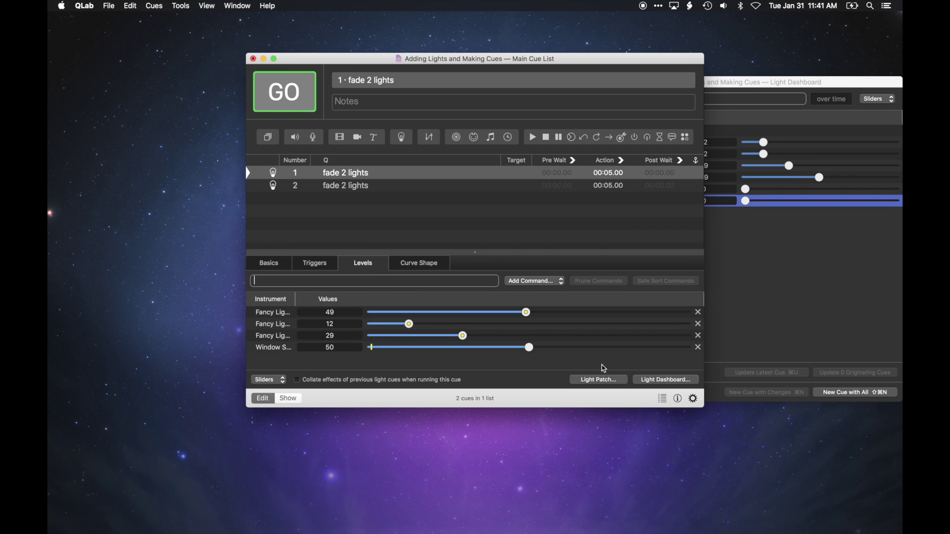
pyautogui.click(699, 349)
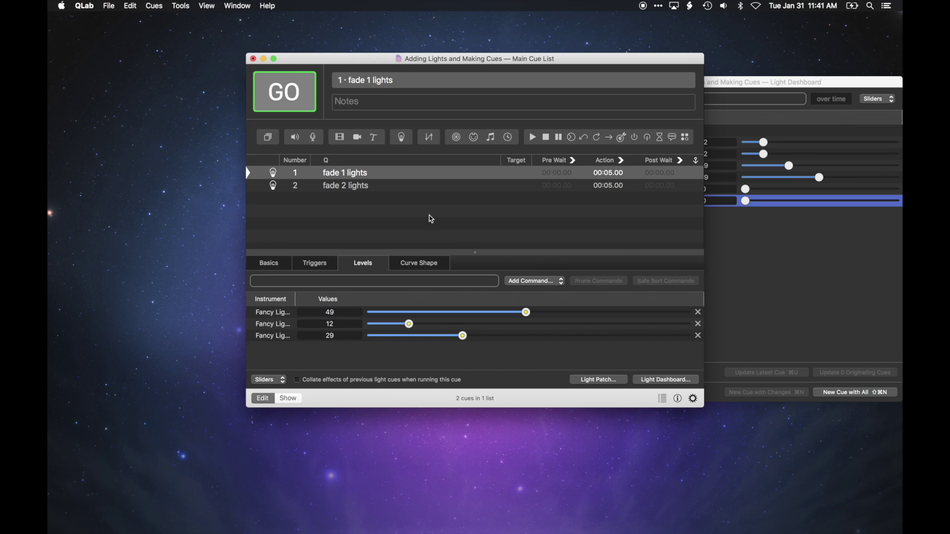
pyautogui.click(403, 138)
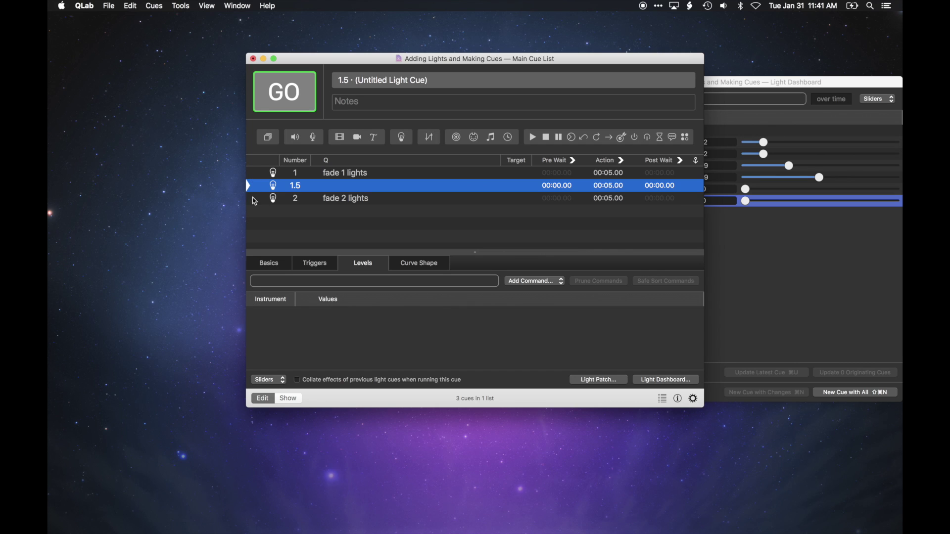
# - Select the fade 2 lights cue and run it with GO
pyautogui.click(256, 202)
pyautogui.click(282, 105)
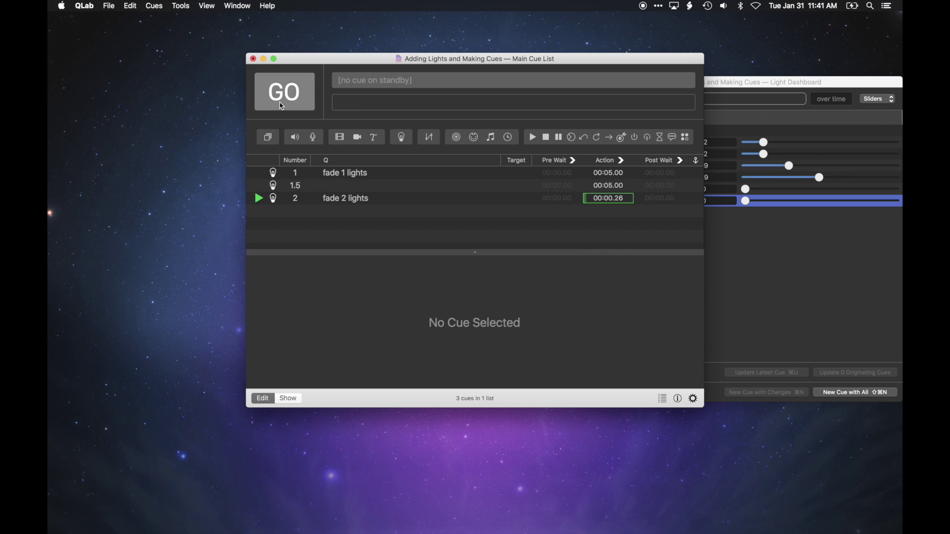